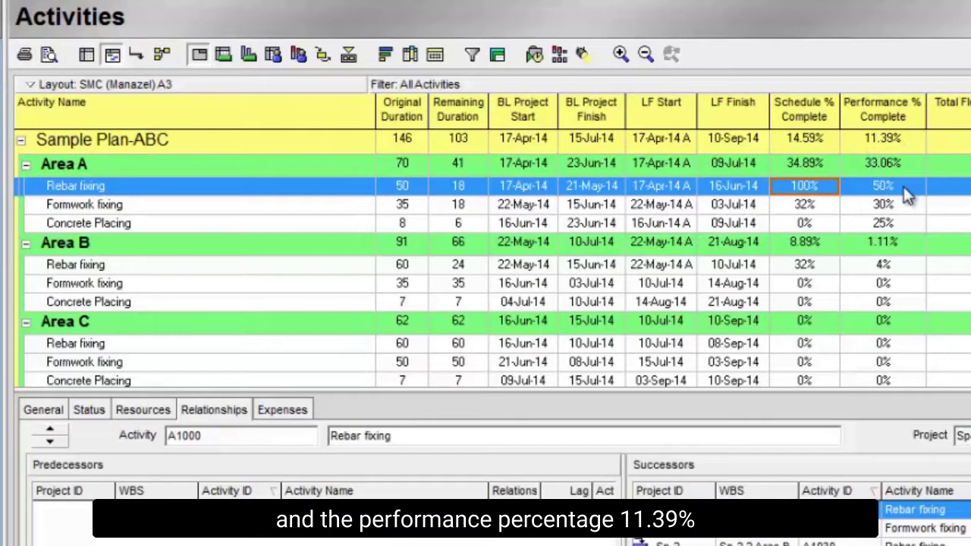
Set Area A's technique for computing performance percent complete to WBS Milestones percent complete and review its WBS milestones.
{"action": "left_click", "coordinate": [890, 206]}
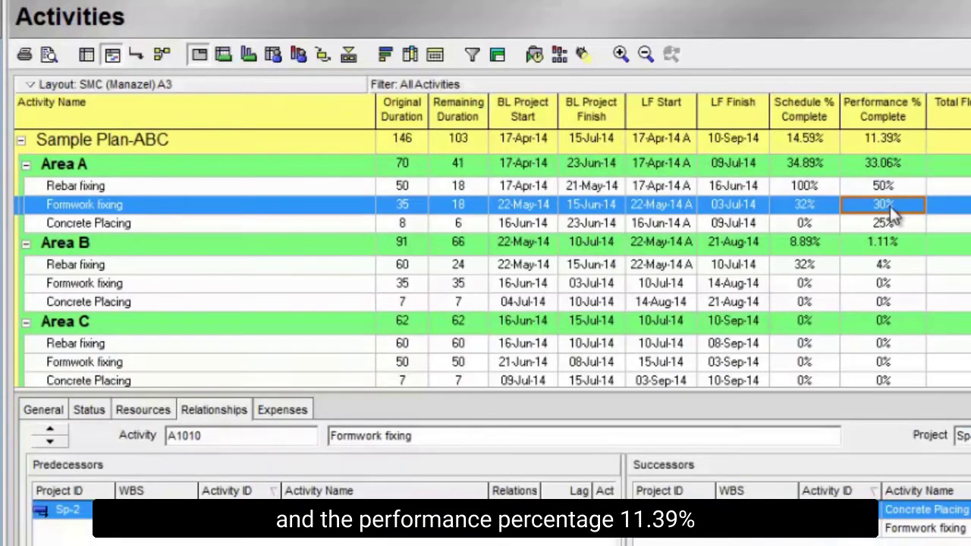
{"action": "left_click", "coordinate": [884, 188]}
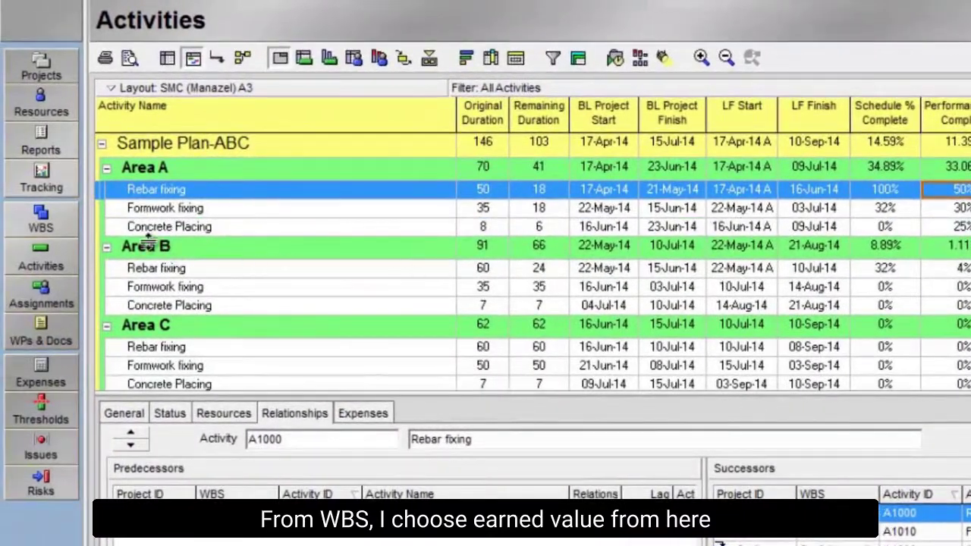
{"action": "left_click", "coordinate": [63, 213]}
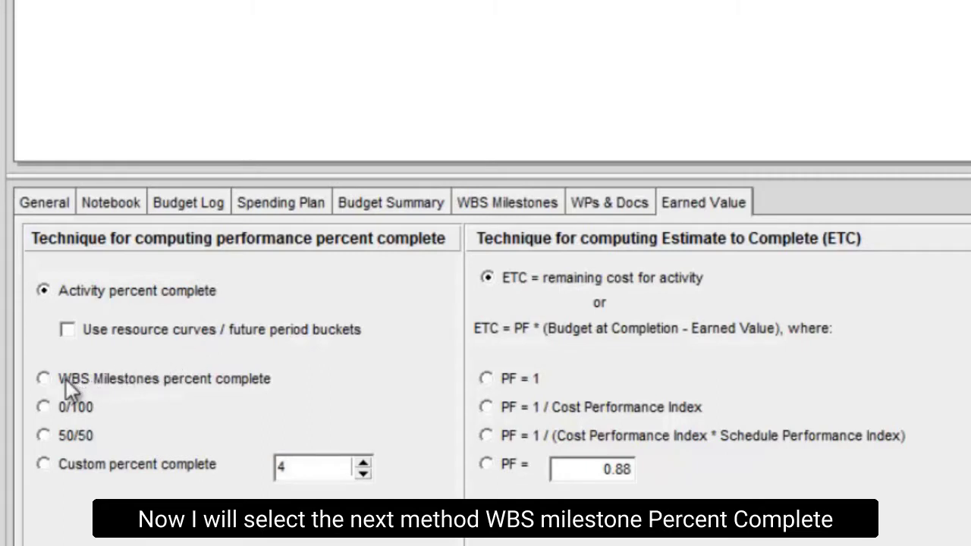
{"action": "left_click", "coordinate": [53, 379]}
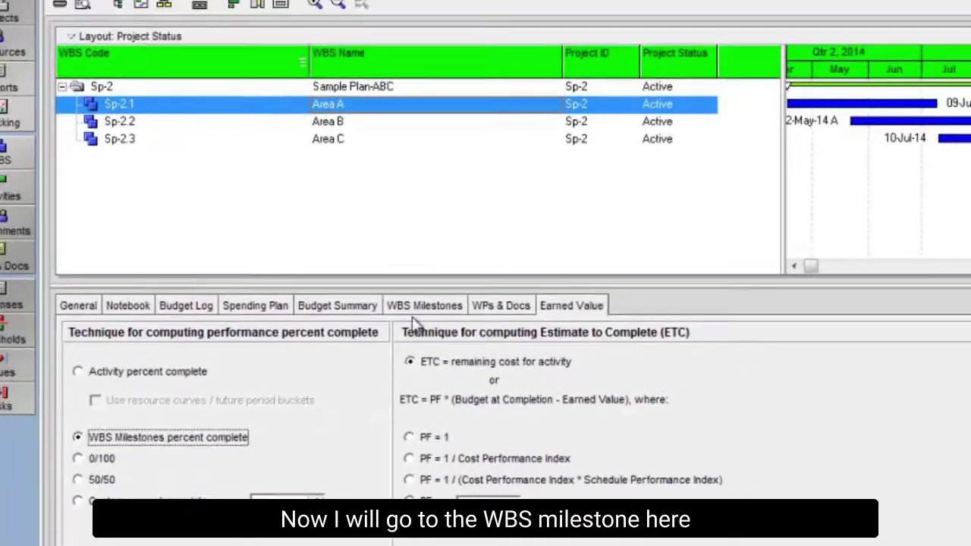
{"action": "left_click", "coordinate": [417, 311]}
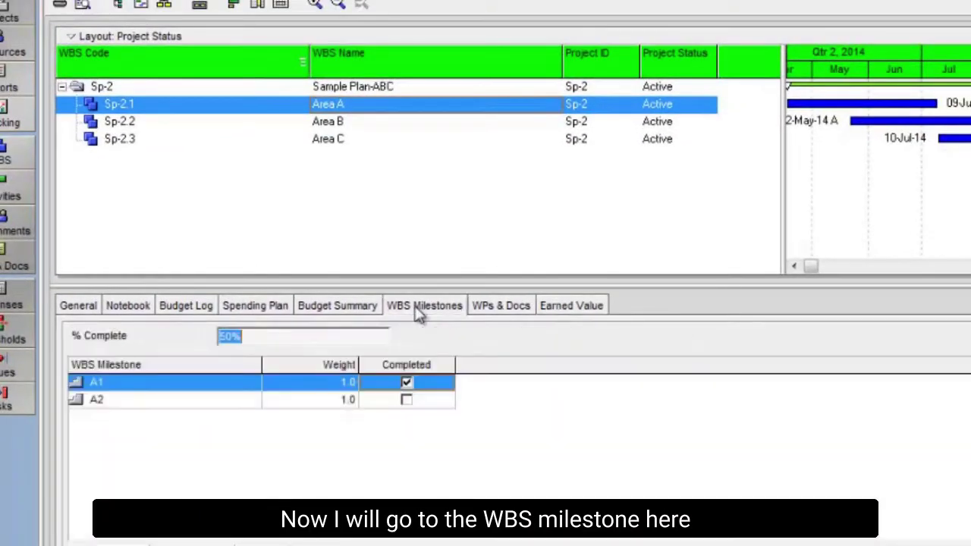
{"action": "left_click", "coordinate": [210, 399]}
{"action": "left_click", "coordinate": [216, 384]}
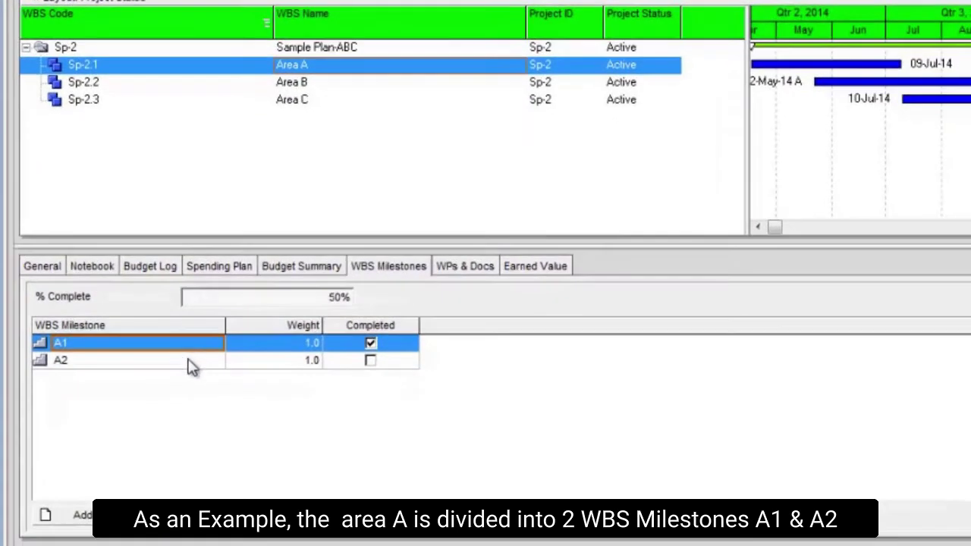
{"action": "left_click", "coordinate": [191, 366]}
Add three WBS milestones named B1, B2 and B3 to Area B.
{"action": "left_click", "coordinate": [291, 85]}
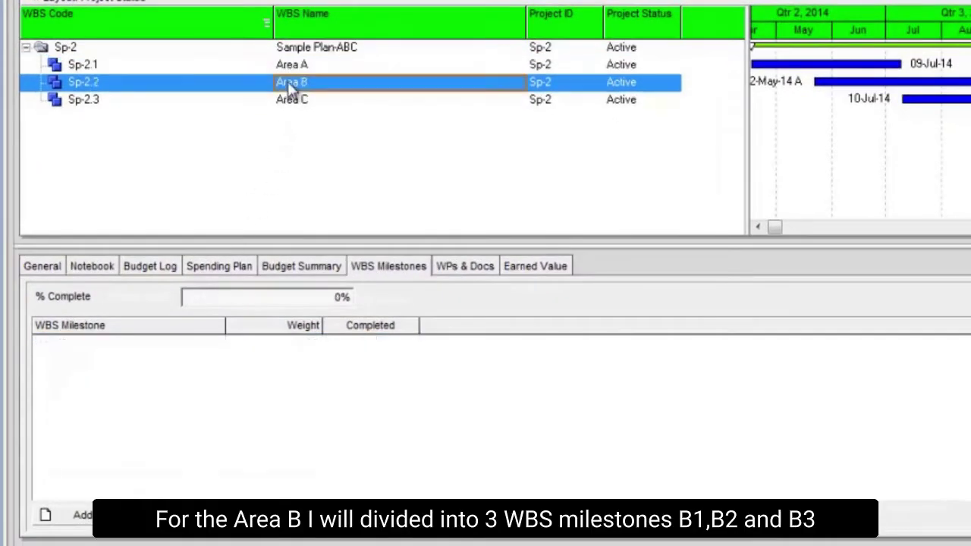
{"action": "left_click", "coordinate": [79, 516]}
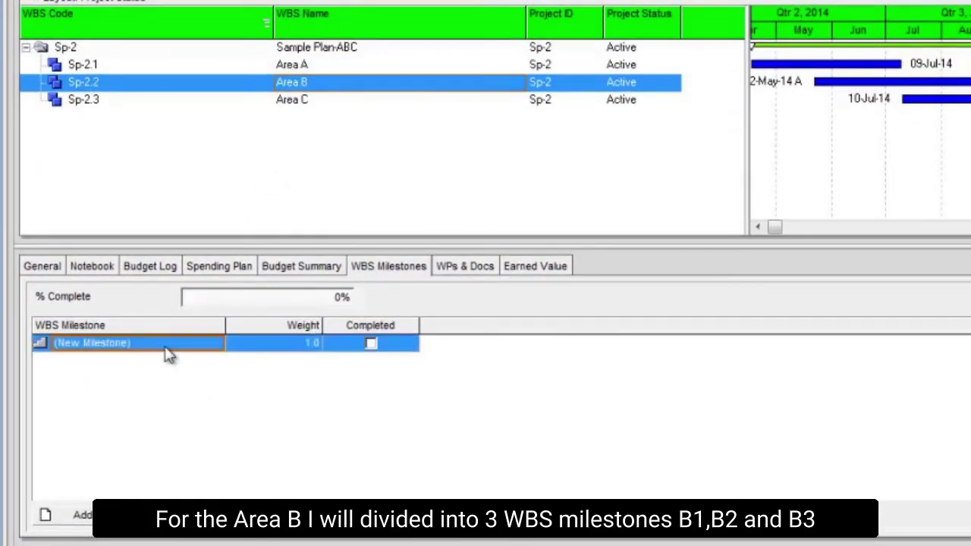
{"action": "left_click", "coordinate": [166, 345]}
{"action": "type", "text": "B1"}
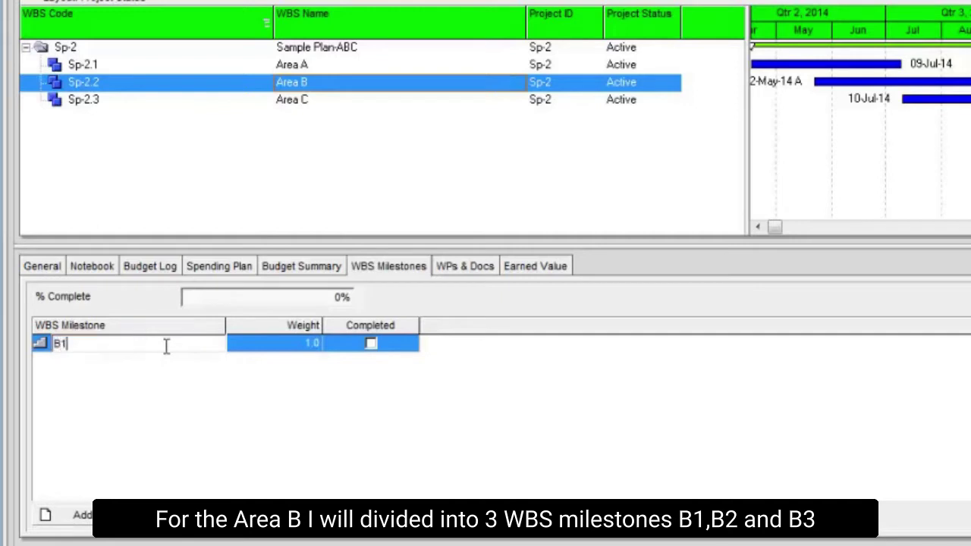
{"action": "key", "text": "Return"}
{"action": "left_click", "coordinate": [75, 513]}
{"action": "left_click", "coordinate": [160, 361]}
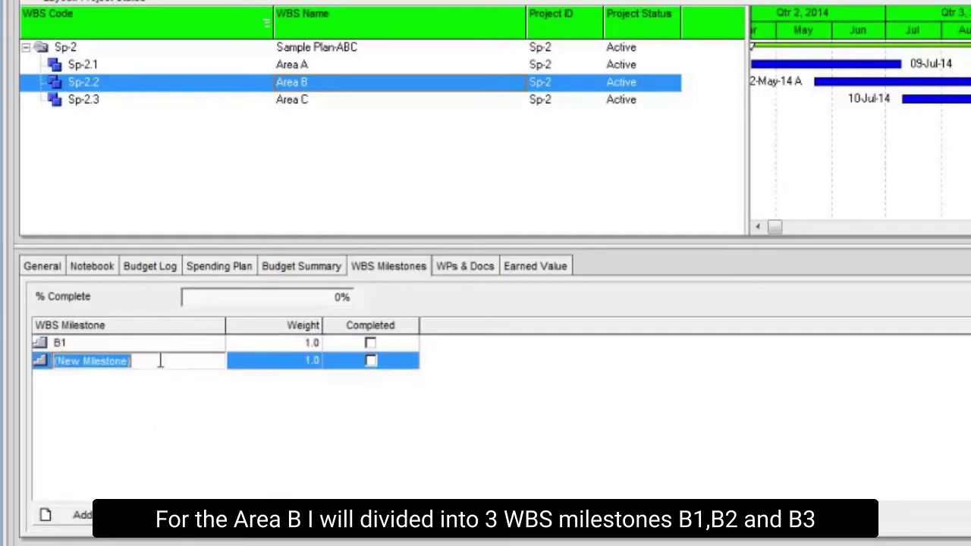
{"action": "type", "text": "B2"}
{"action": "key", "text": "Return"}
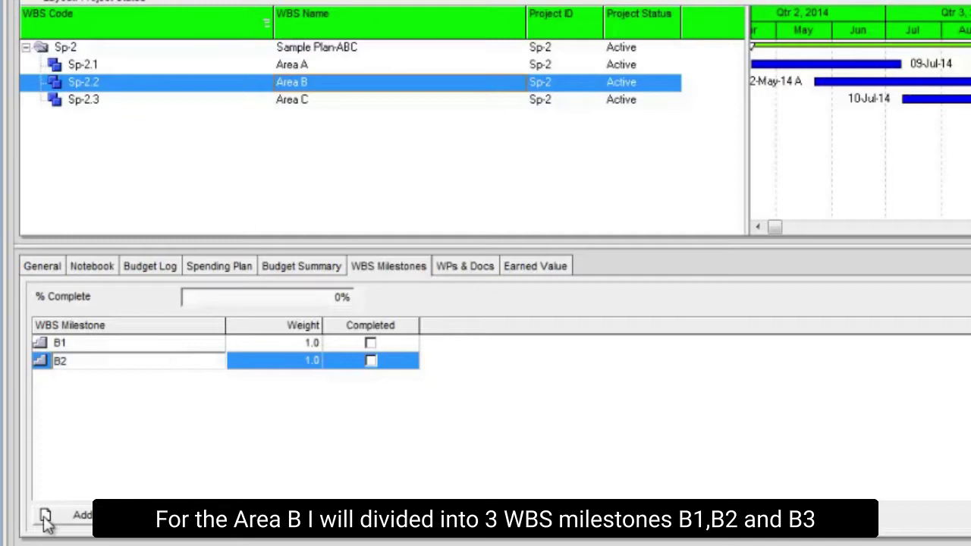
{"action": "left_click", "coordinate": [76, 517]}
{"action": "left_click", "coordinate": [212, 374]}
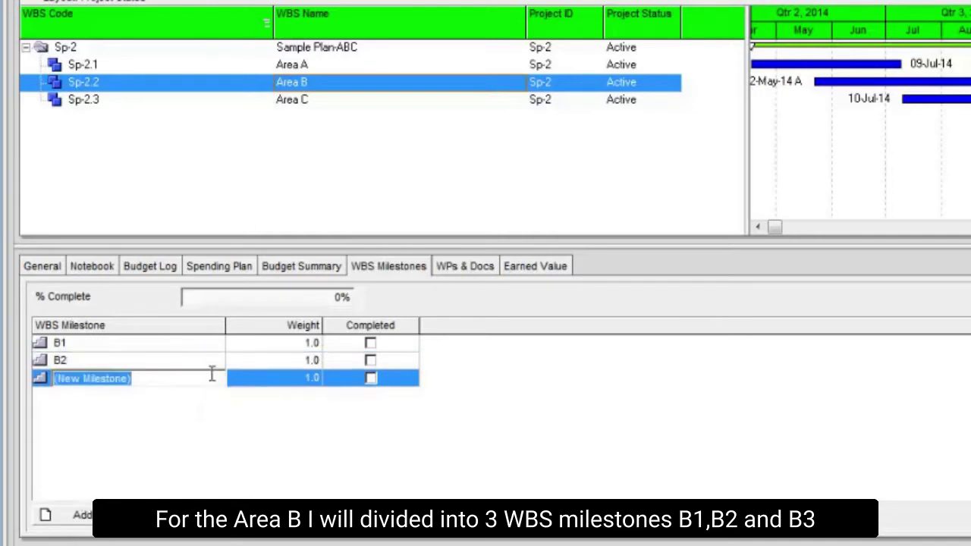
{"action": "type", "text": "B3"}
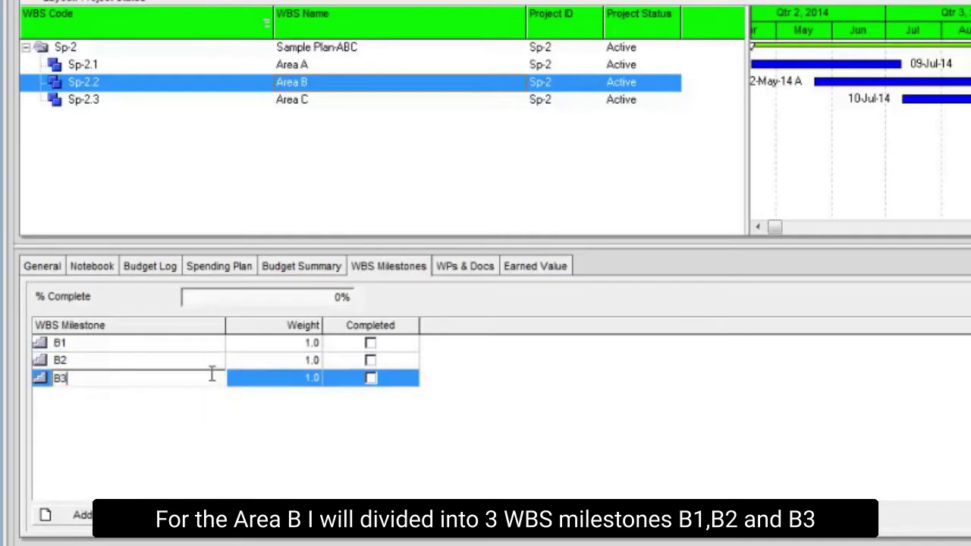
Add two WBS milestones named C1 and C2 to Area C.
{"action": "left_click", "coordinate": [124, 105]}
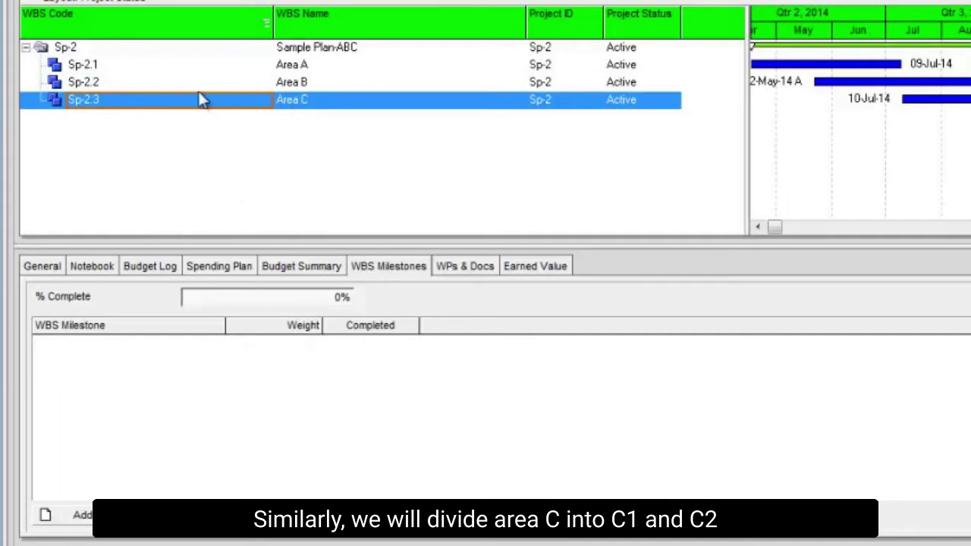
{"action": "left_click", "coordinate": [81, 515]}
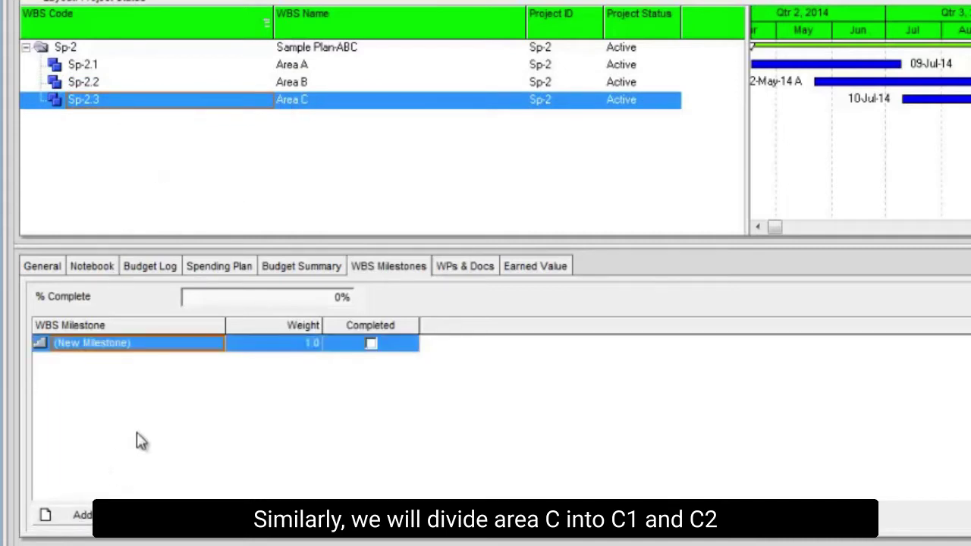
{"action": "type", "text": "C1"}
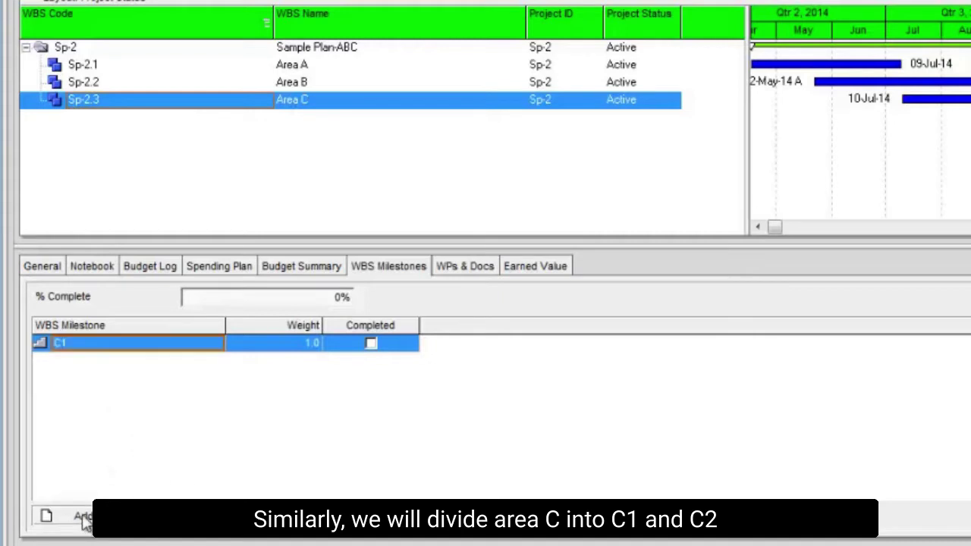
{"action": "left_click", "coordinate": [80, 515]}
{"action": "type", "text": "C2"}
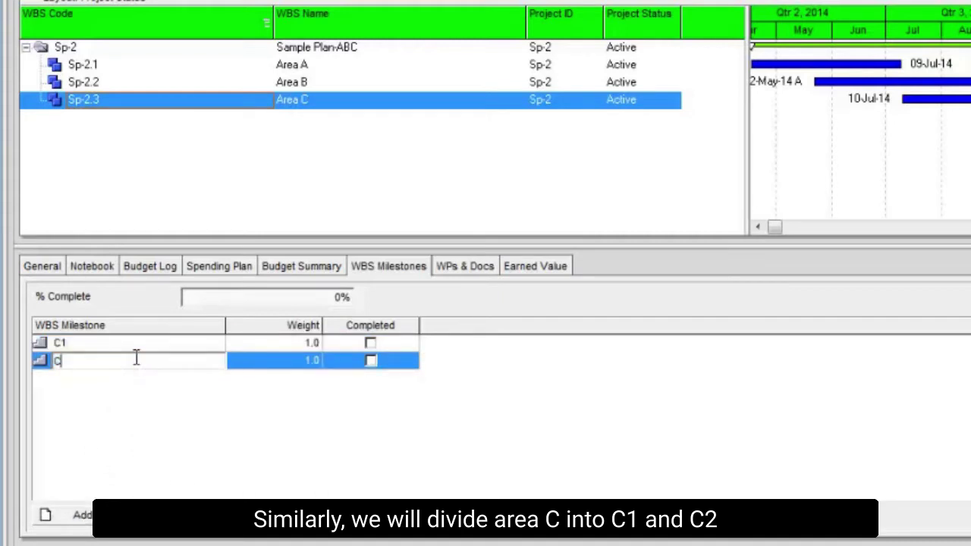
Review Area A's milestones A1 and A2, and mark Area B's milestones B1 and B2 as completed.
{"action": "left_click", "coordinate": [114, 66]}
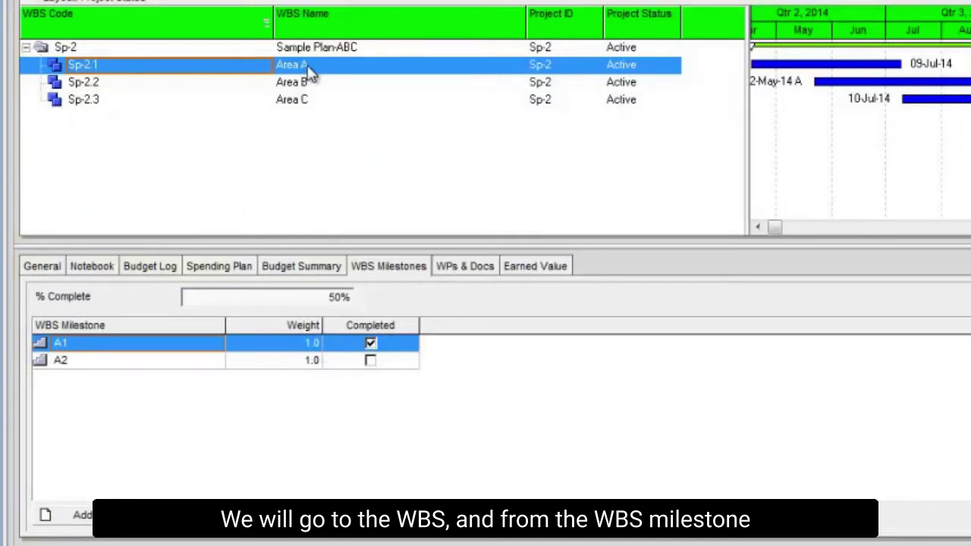
{"action": "left_click", "coordinate": [175, 362]}
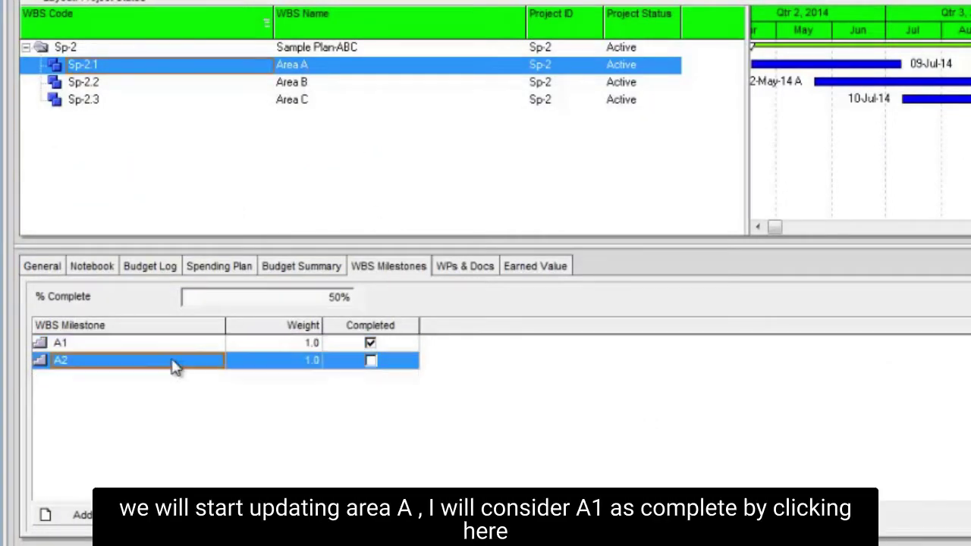
{"action": "left_click", "coordinate": [173, 345]}
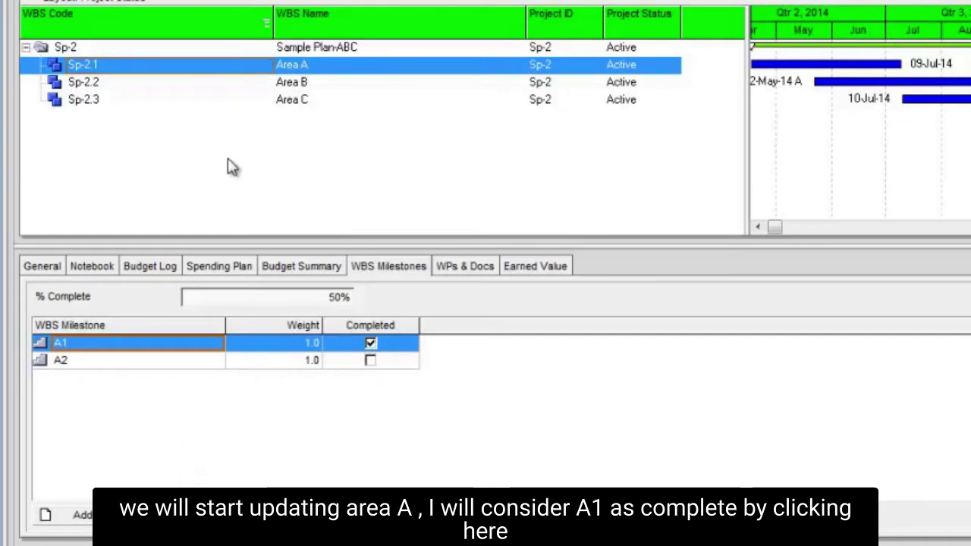
{"action": "left_click", "coordinate": [293, 85]}
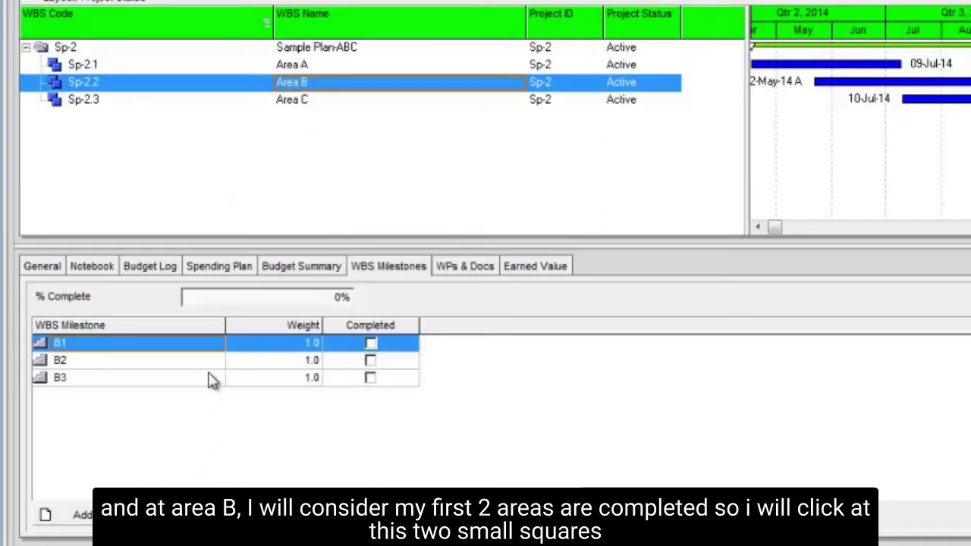
{"action": "left_click", "coordinate": [372, 345]}
{"action": "left_click", "coordinate": [373, 364]}
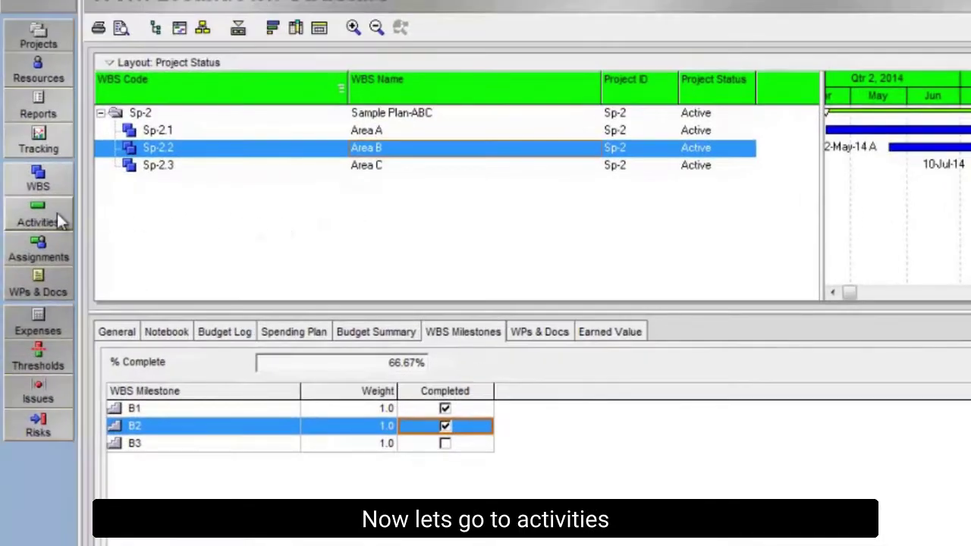
Check the activities' Performance % Complete in Areas A and B, and set Area B's performance technique to WBS Milestones percent complete.
{"action": "left_click", "coordinate": [20, 180]}
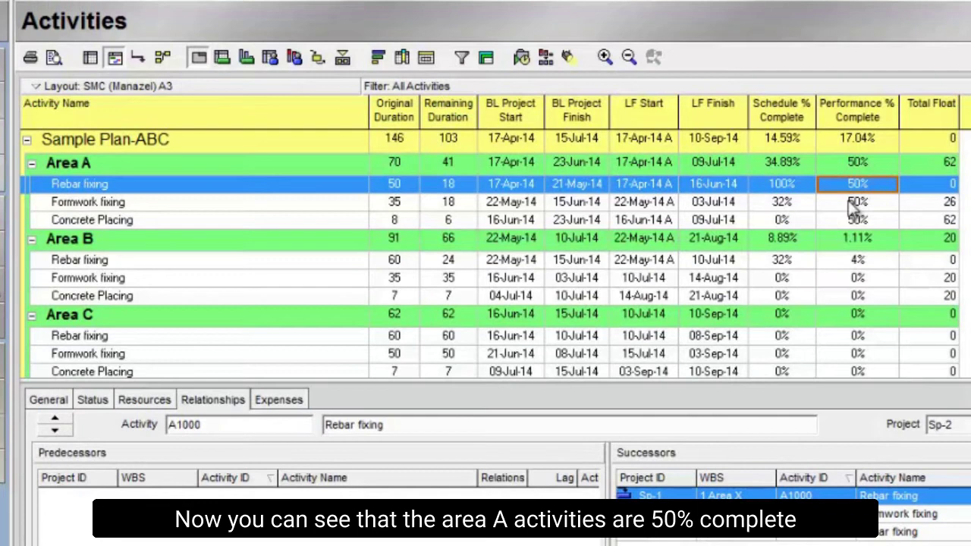
{"action": "left_click", "coordinate": [854, 205]}
{"action": "left_click", "coordinate": [858, 220]}
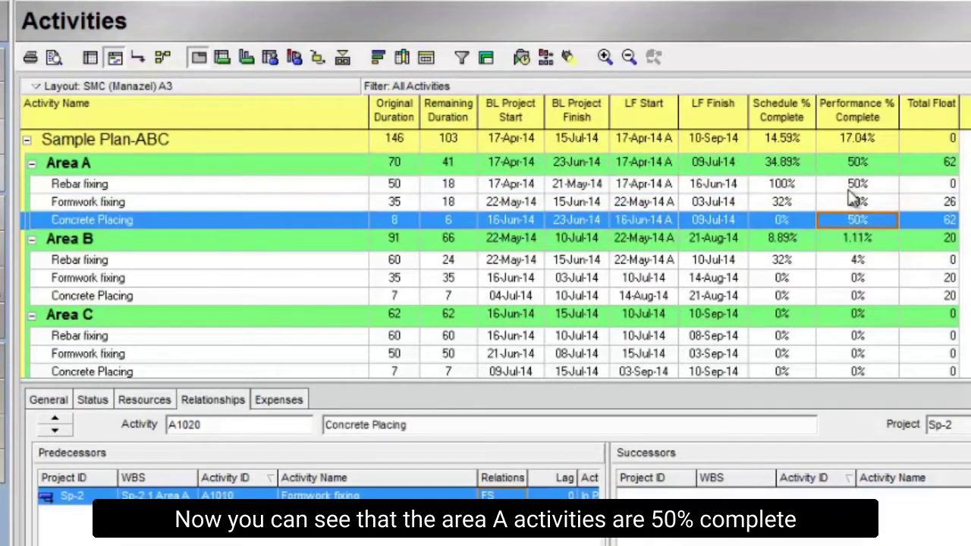
{"action": "left_click", "coordinate": [858, 260]}
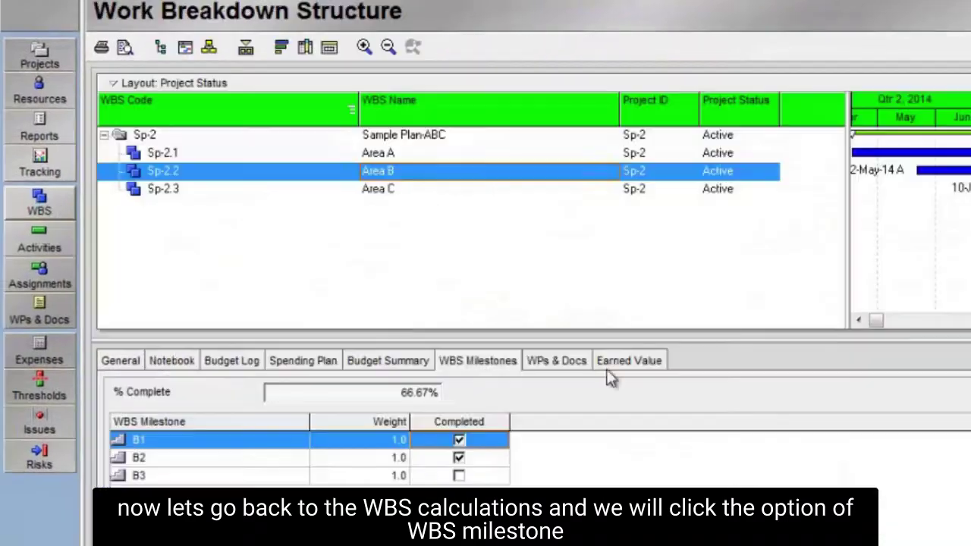
{"action": "left_click", "coordinate": [630, 366]}
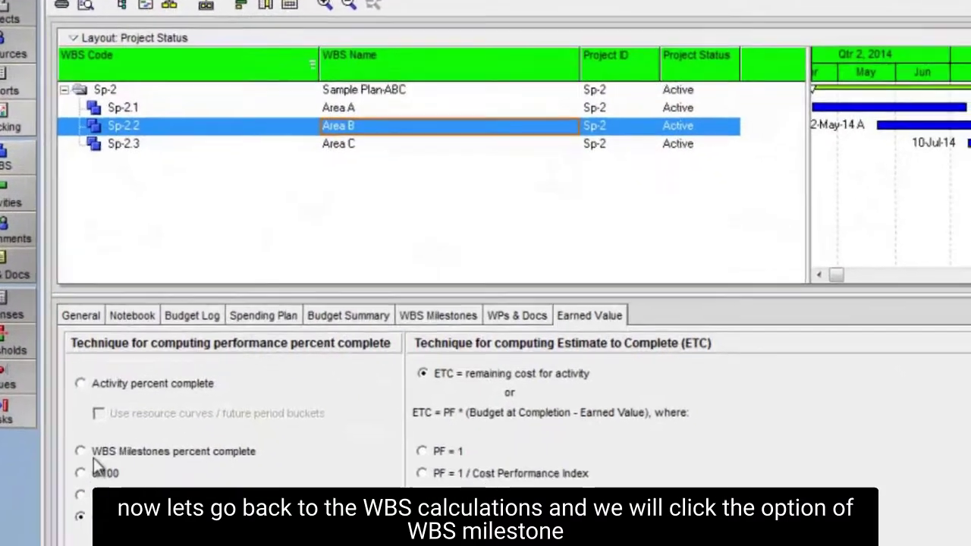
{"action": "left_click", "coordinate": [131, 498]}
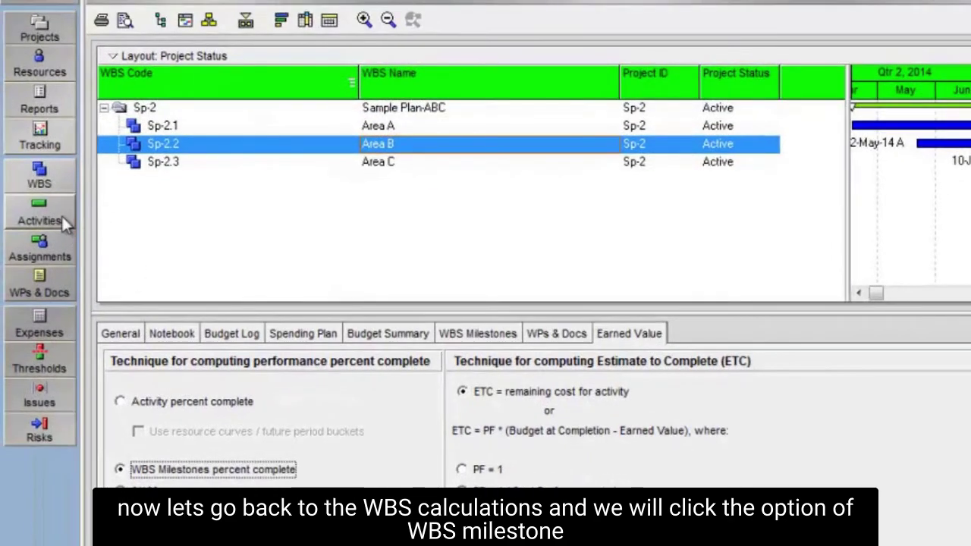
Examine the Performance % Complete of the activities under Areas A, B and C in the activity list.
{"action": "left_click", "coordinate": [62, 215]}
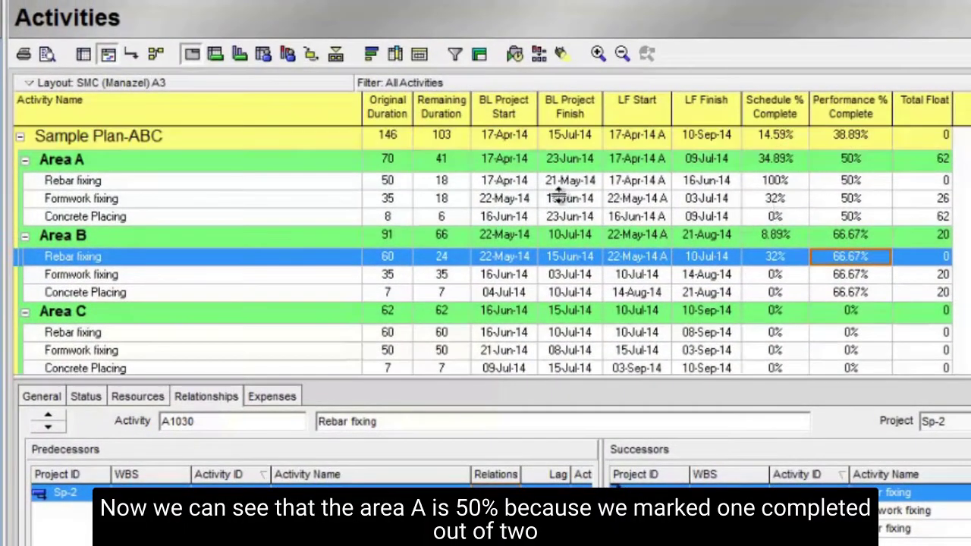
{"action": "left_click", "coordinate": [862, 187]}
{"action": "left_click", "coordinate": [862, 197]}
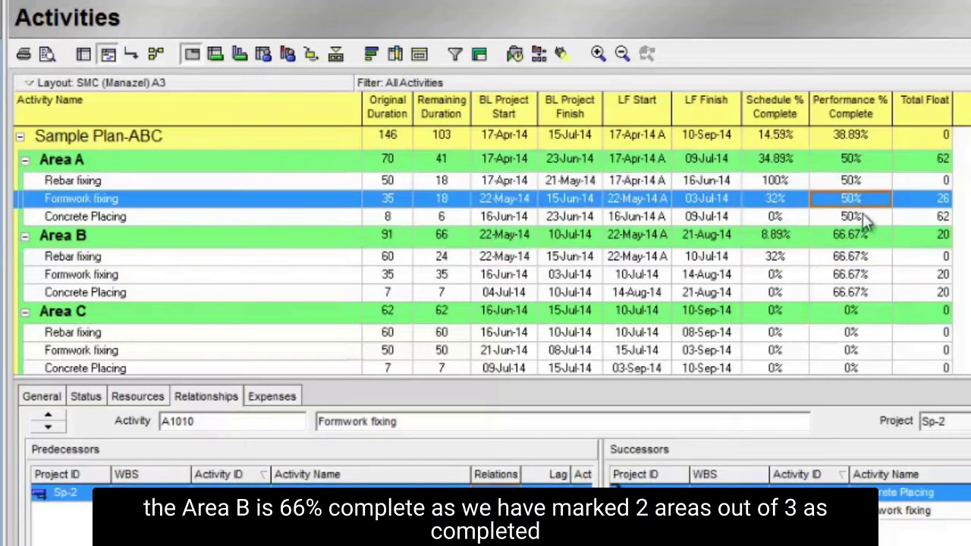
{"action": "left_click", "coordinate": [861, 216]}
{"action": "left_click", "coordinate": [866, 261]}
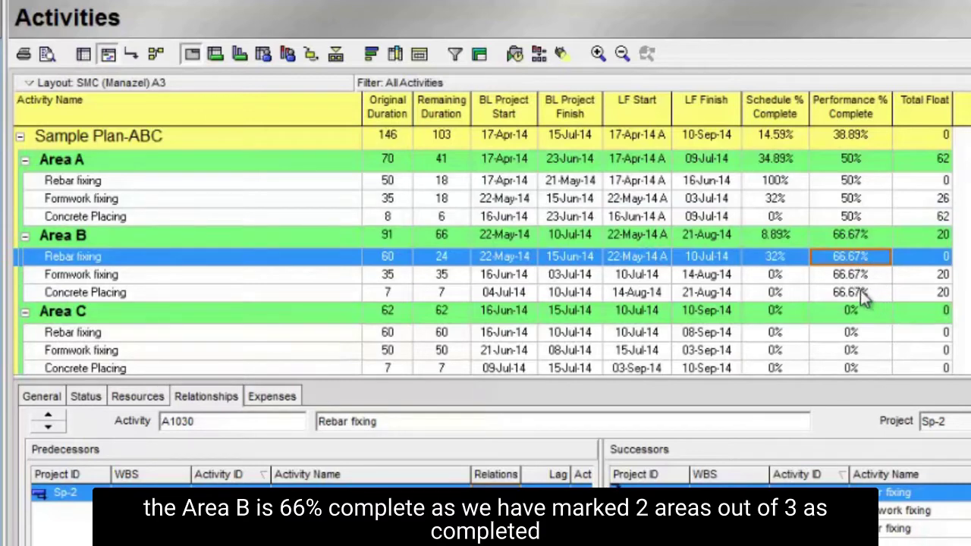
{"action": "left_click", "coordinate": [858, 275]}
{"action": "left_click", "coordinate": [854, 331]}
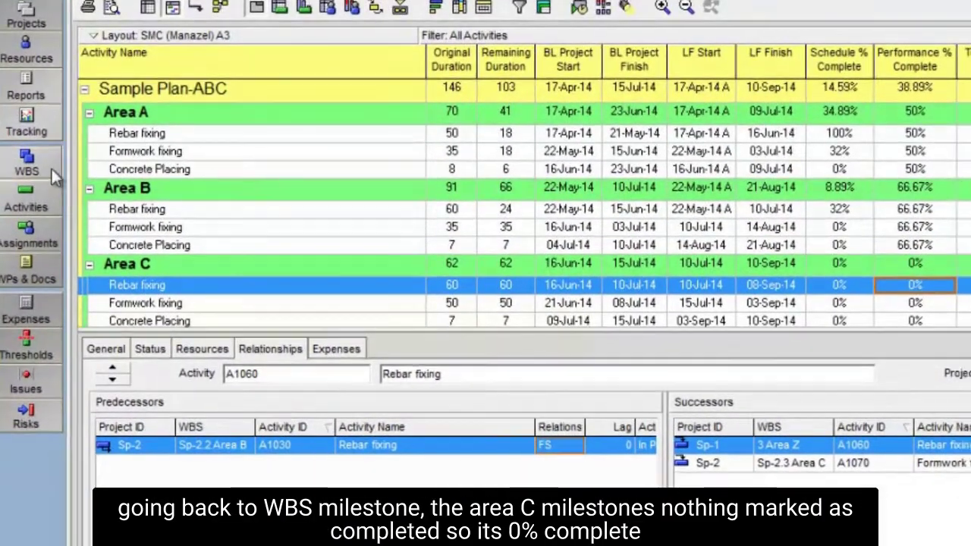
Compare the completed WBS milestones of Areas C, A and B with the Performance % Complete of Area A's activities.
{"action": "left_click", "coordinate": [19, 182]}
{"action": "left_click", "coordinate": [436, 296]}
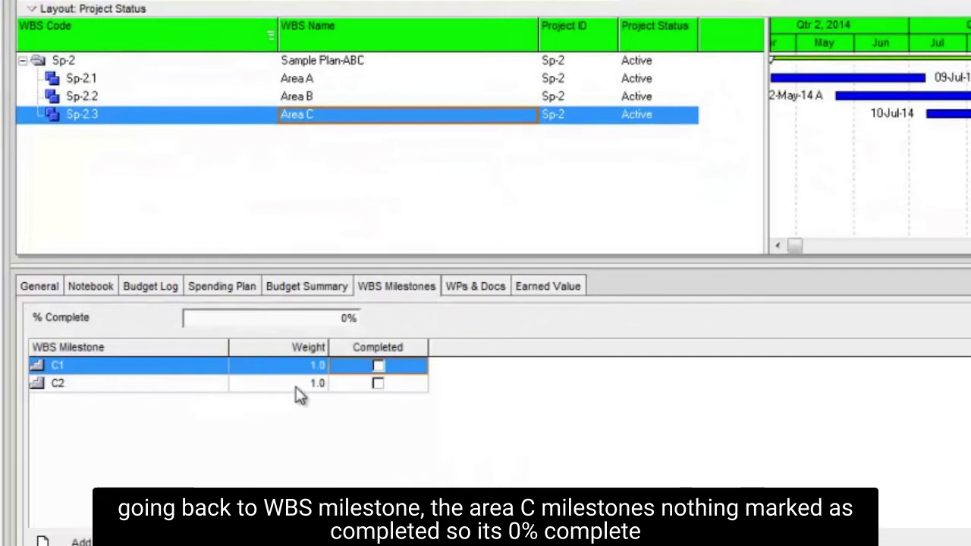
{"action": "left_click", "coordinate": [313, 80]}
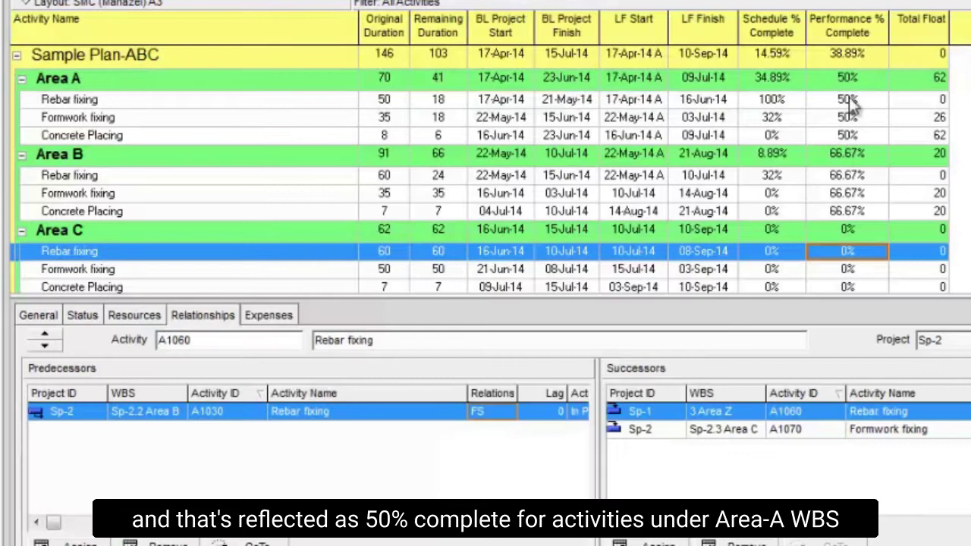
{"action": "left_click", "coordinate": [847, 99]}
{"action": "left_click", "coordinate": [849, 118]}
{"action": "left_click", "coordinate": [854, 135]}
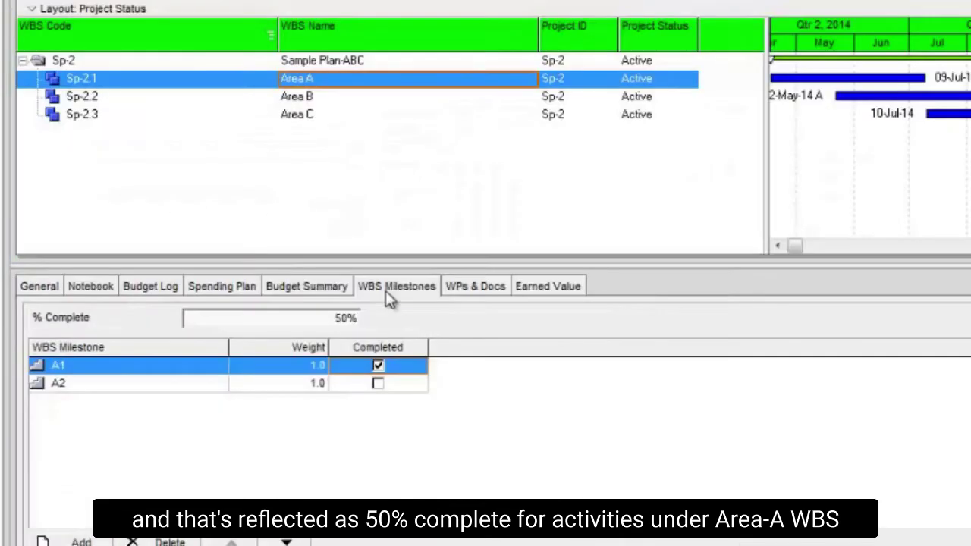
{"action": "left_click", "coordinate": [310, 97]}
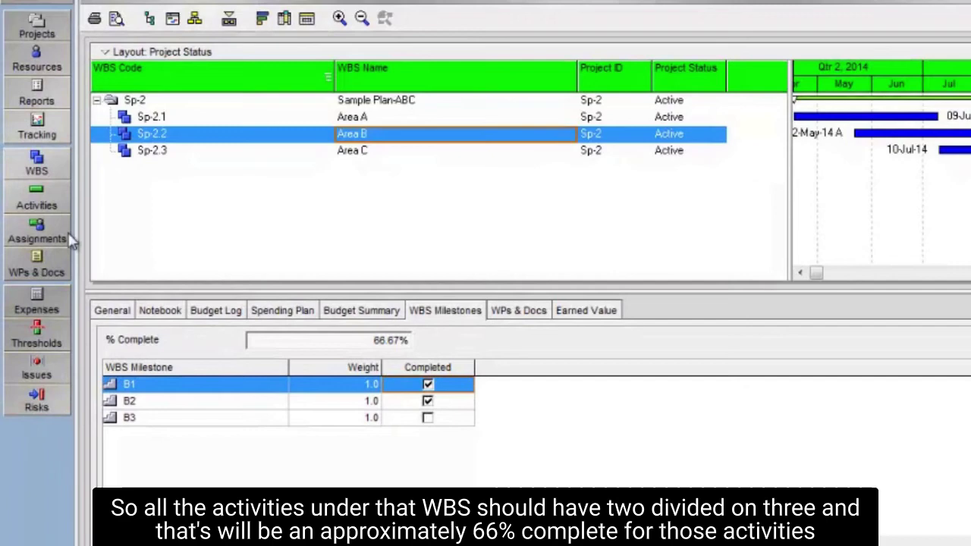
Check the Performance % Complete of Area B's activities in the activity list.
{"action": "left_click", "coordinate": [36, 198]}
{"action": "left_click", "coordinate": [867, 209]}
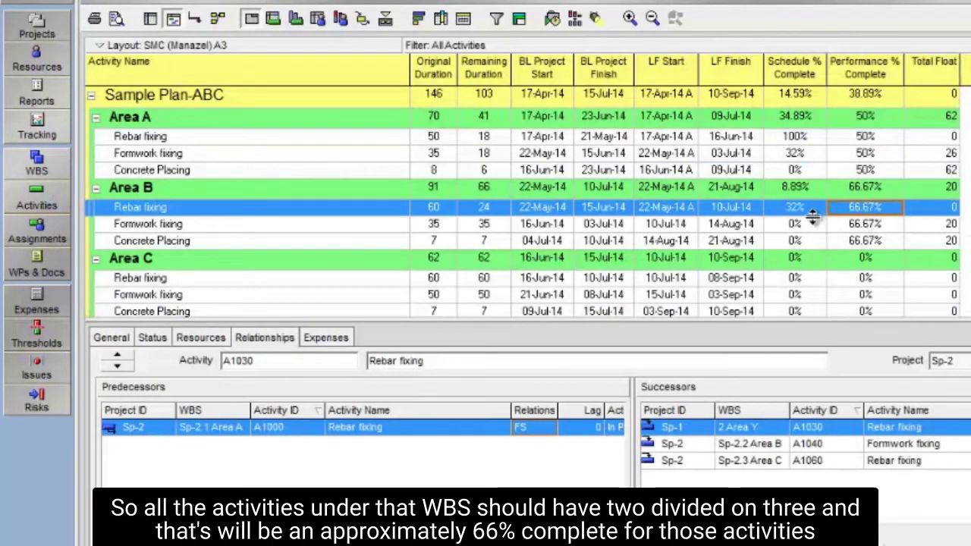
{"action": "scroll", "coordinate": [745, 220], "scroll_direction": "down", "scroll_amount": 1}
Review Area C's WBS milestones C1 and C2 and compare them with the Performance % Complete of its activities.
{"action": "left_click", "coordinate": [37, 163]}
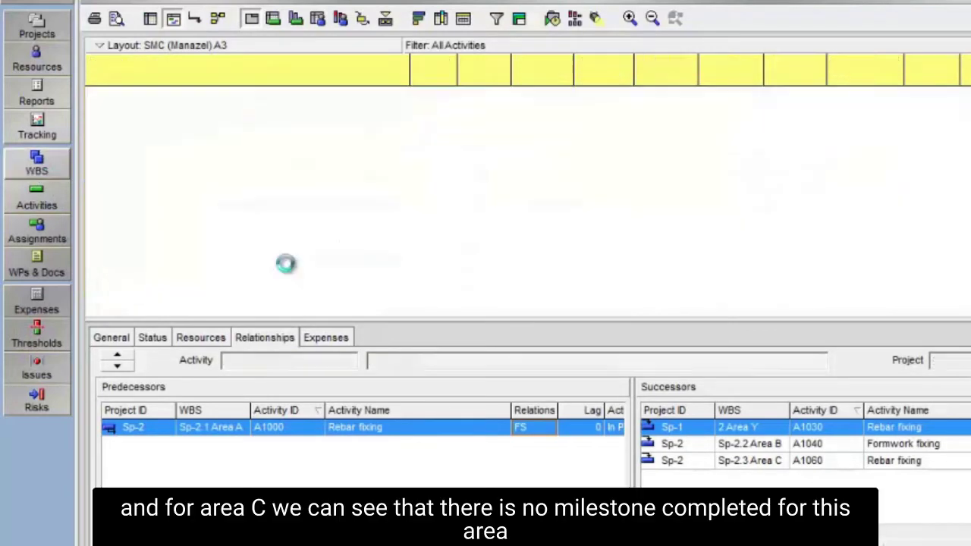
{"action": "left_click", "coordinate": [365, 156]}
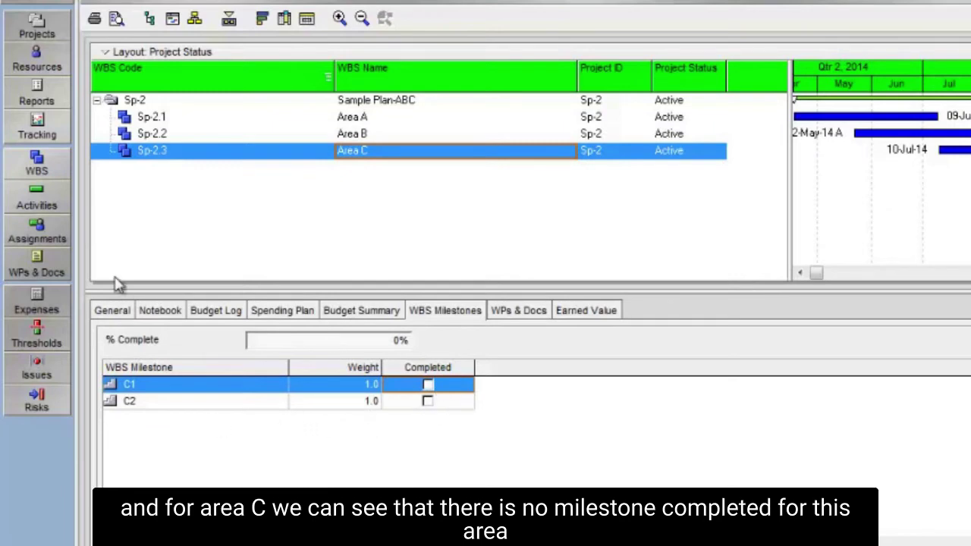
{"action": "left_click", "coordinate": [51, 195]}
{"action": "scroll", "coordinate": [865, 264], "scroll_direction": "down", "scroll_amount": 1}
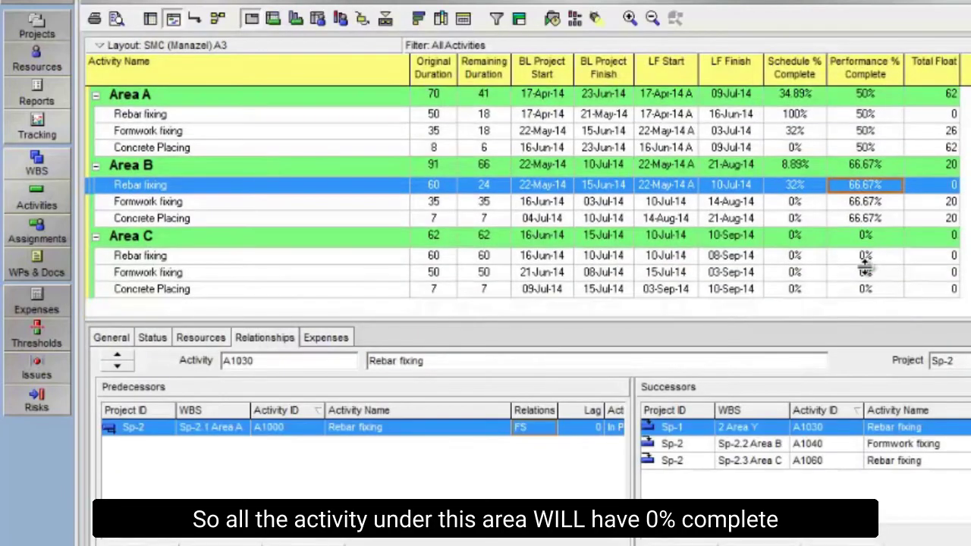
{"action": "left_click", "coordinate": [864, 256]}
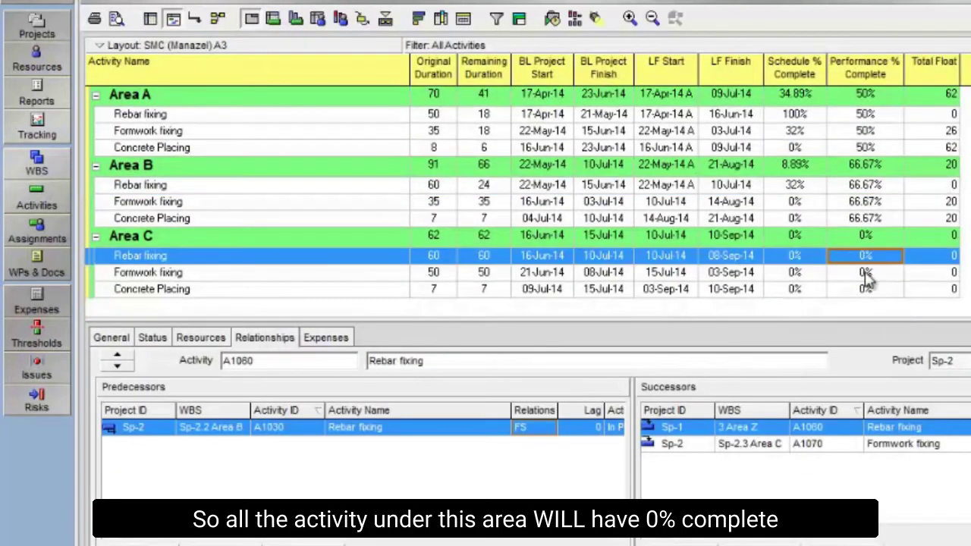
Set Area A's technique for computing performance percent complete to 0/100 in the WBS earned value settings.
{"action": "left_click", "coordinate": [37, 163]}
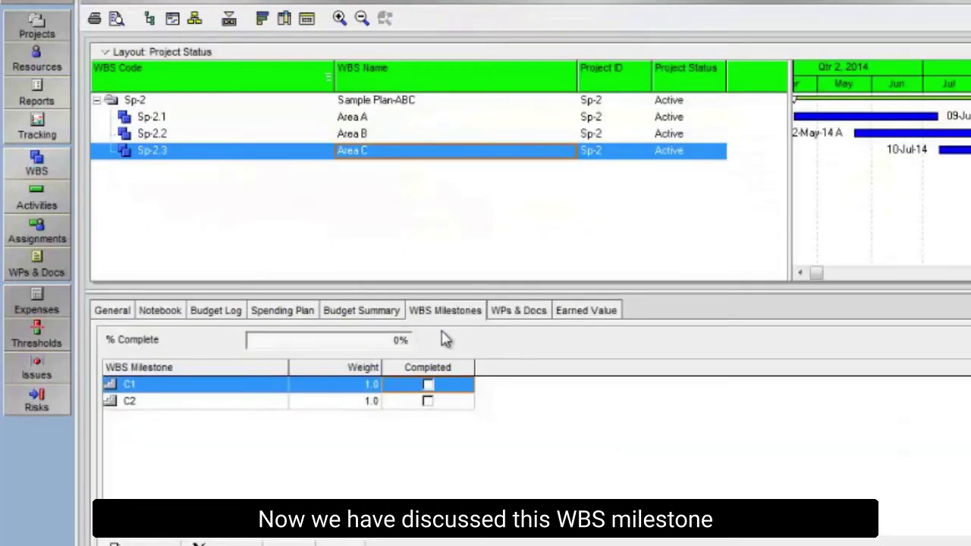
{"action": "left_click", "coordinate": [563, 314]}
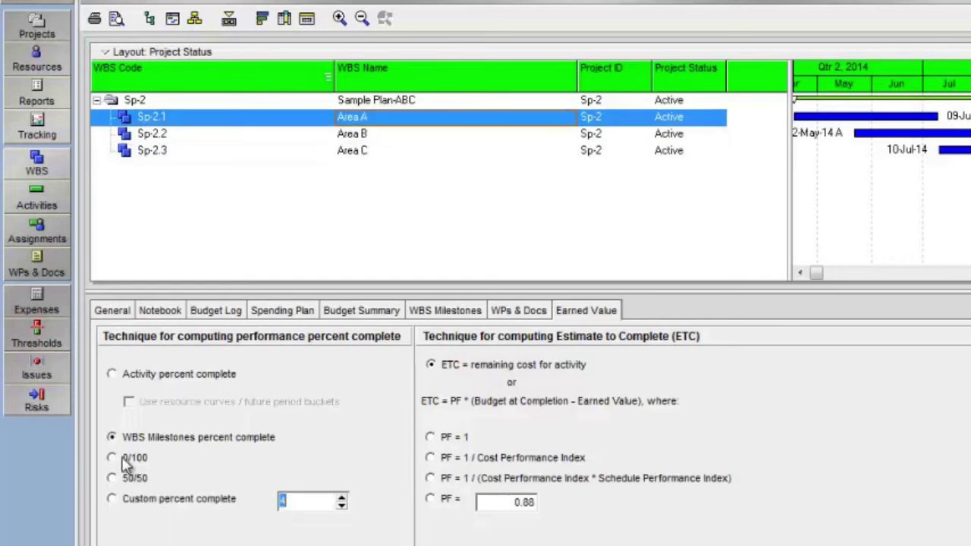
{"action": "left_click", "coordinate": [125, 457]}
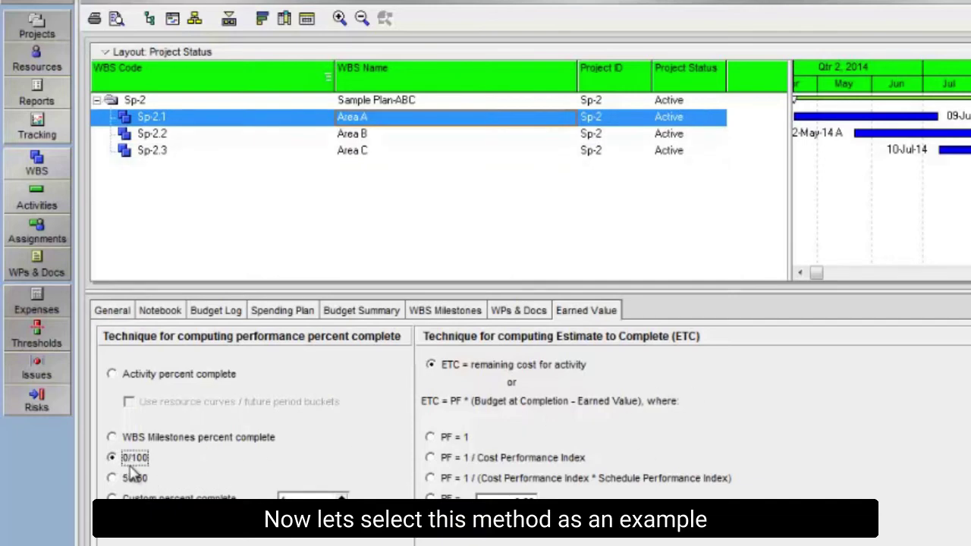
Examine the Performance % Complete of Area A's Rebar fixing, Formwork fixing and Concrete Placing activities.
{"action": "left_click", "coordinate": [36, 199]}
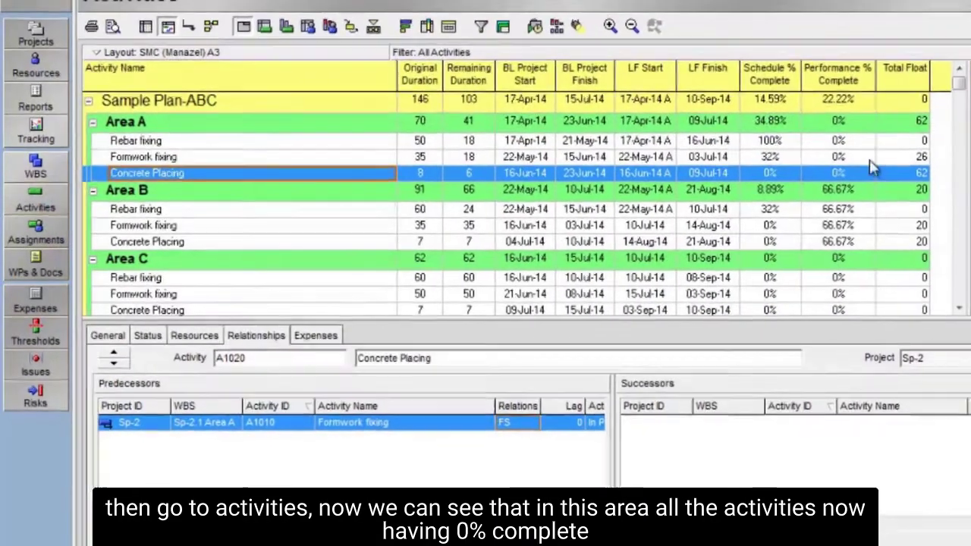
{"action": "left_click", "coordinate": [843, 141]}
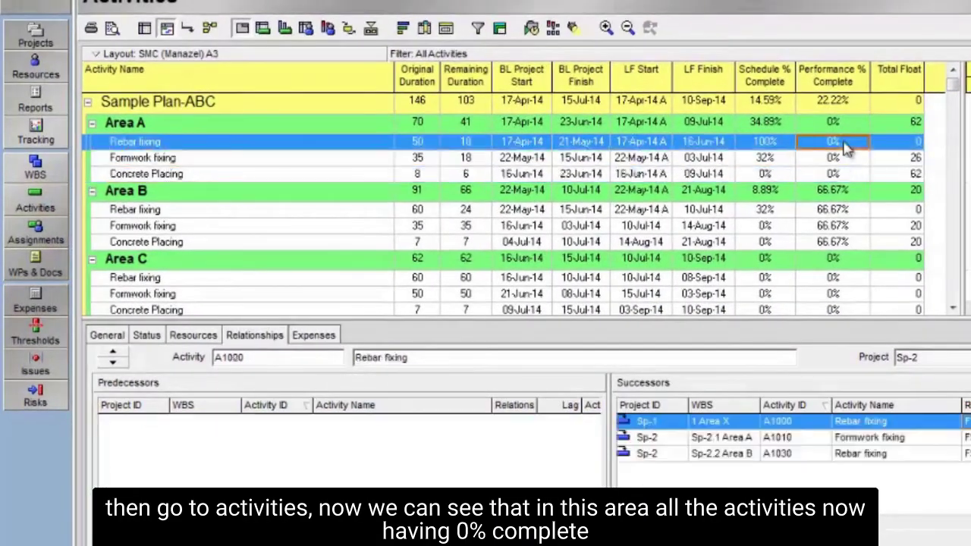
{"action": "left_click", "coordinate": [838, 159]}
{"action": "left_click", "coordinate": [841, 176]}
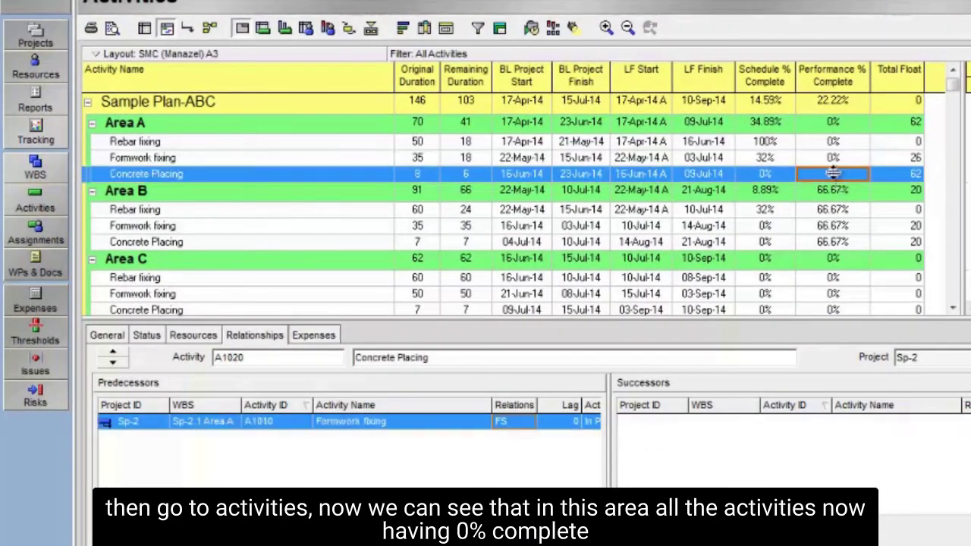
{"action": "left_click", "coordinate": [830, 145]}
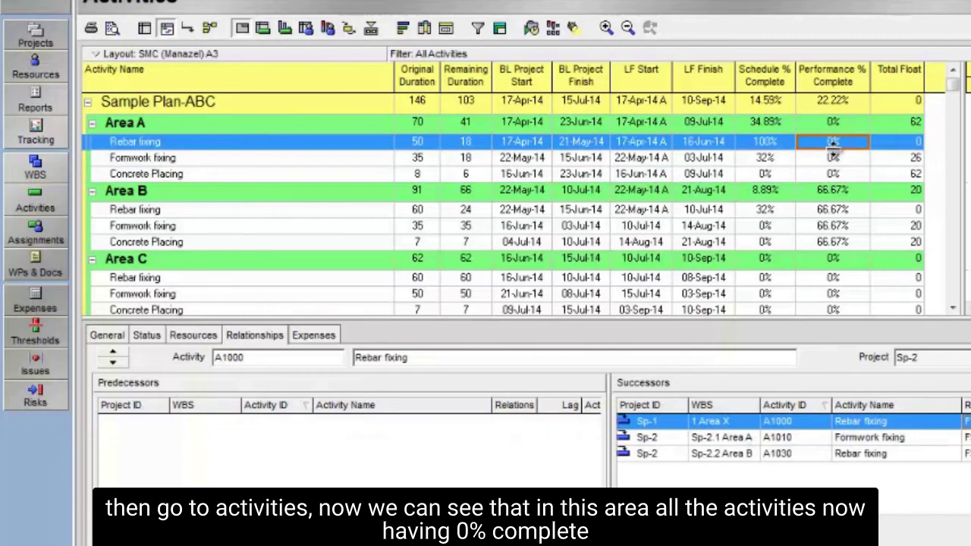
{"action": "left_click", "coordinate": [833, 158]}
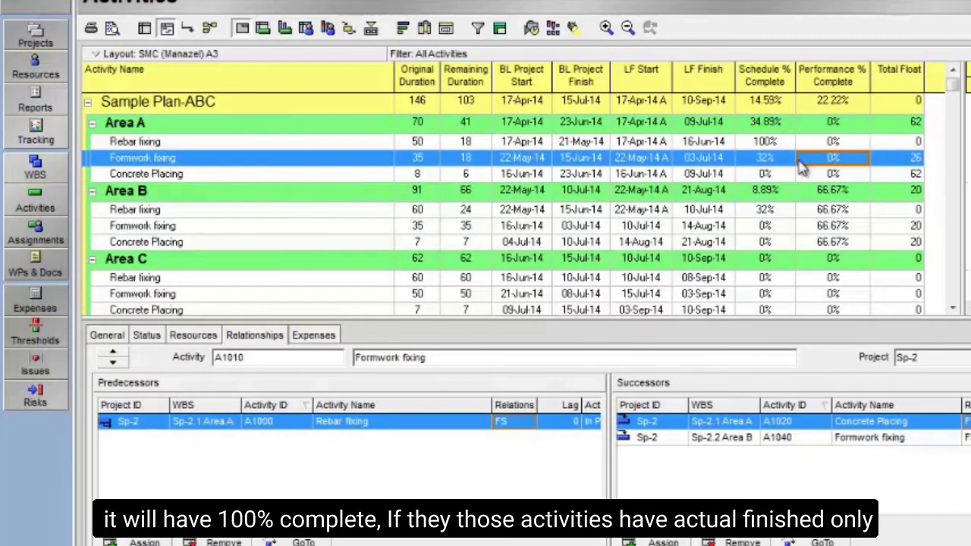
Check the LF Finish and LF Start dates of Area A's Rebar fixing and Formwork fixing for actual dates.
{"action": "left_click", "coordinate": [715, 144]}
{"action": "left_click", "coordinate": [720, 158]}
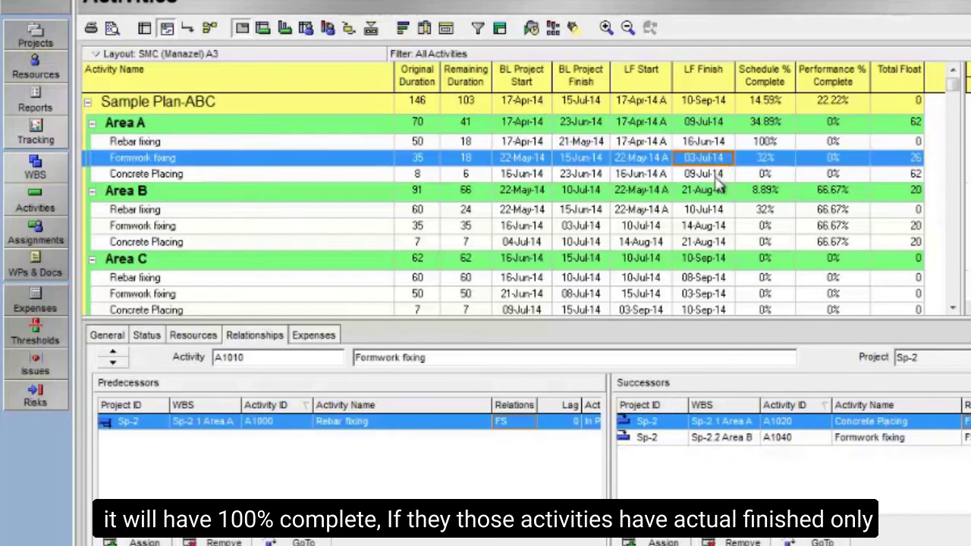
{"action": "left_click", "coordinate": [654, 144]}
{"action": "left_click", "coordinate": [659, 160]}
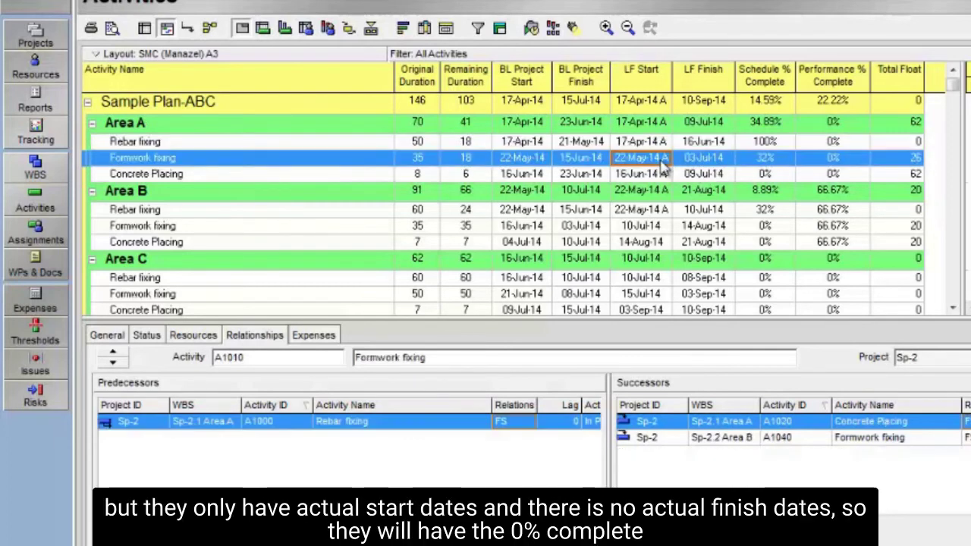